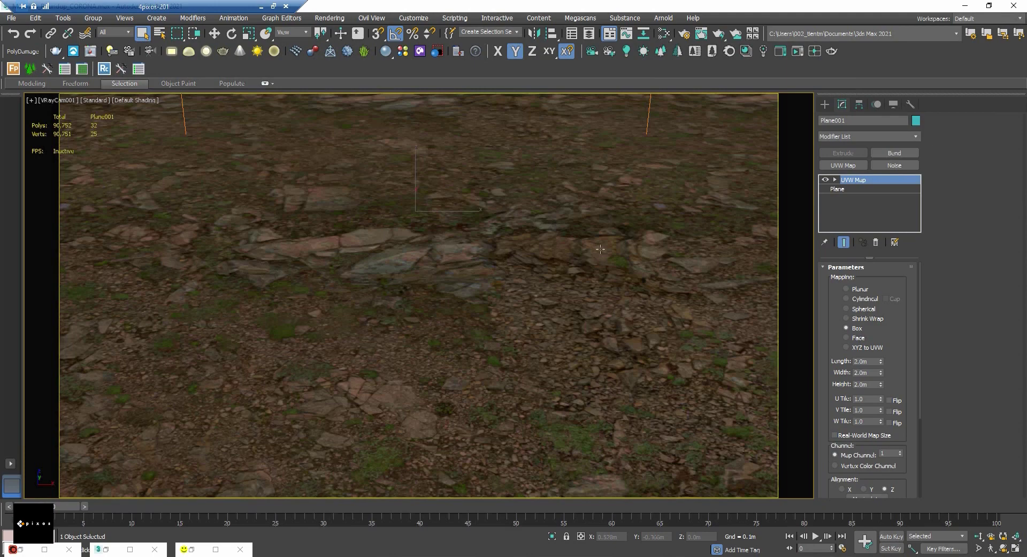
Step: Start the Corona interactive render, set UVW Map length and width to 1.0m, and open Slate
left_click(777, 55)
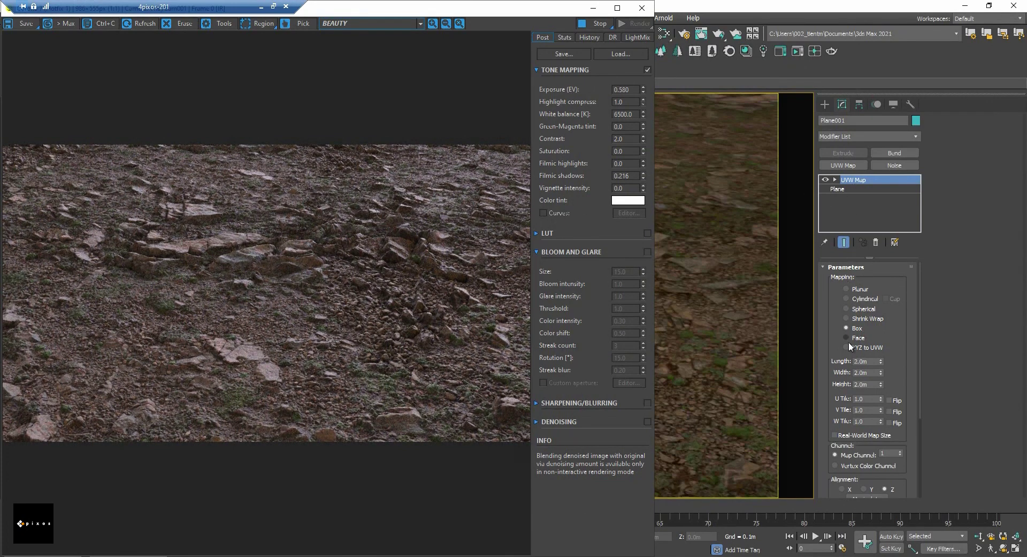
left_click(864, 360)
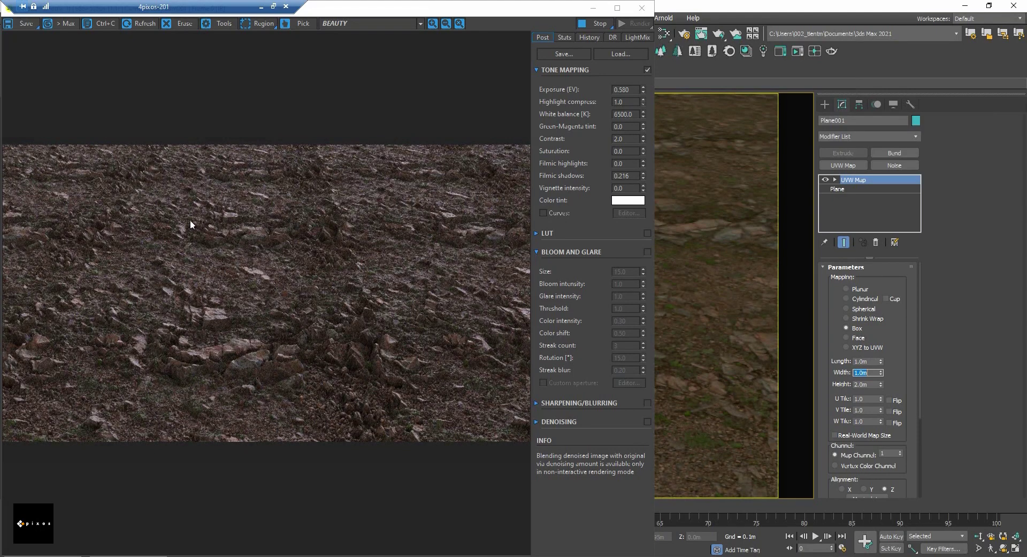
left_click(664, 34)
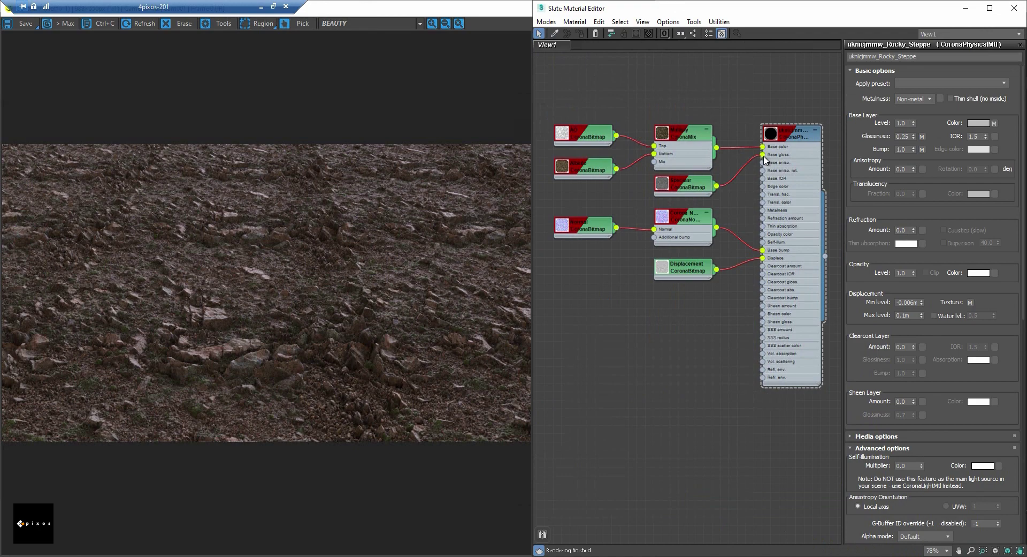
Step: Disconnect the gloss, bump and displacement maps from Rocky_Steppe and restart the interactive render
left_click_drag(764, 155, 752, 166)
left_click_drag(763, 250, 745, 265)
left_click(500, 21)
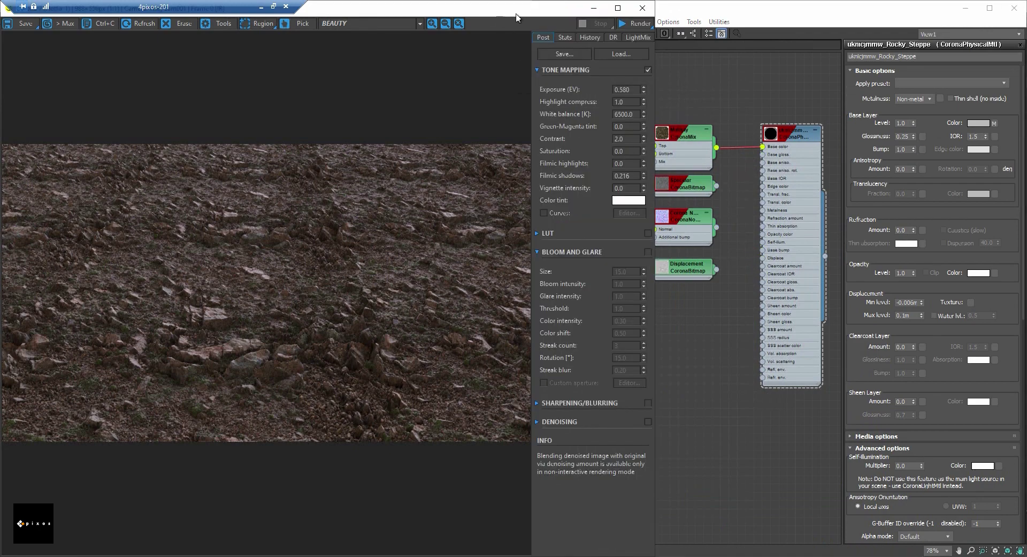
left_click(625, 25)
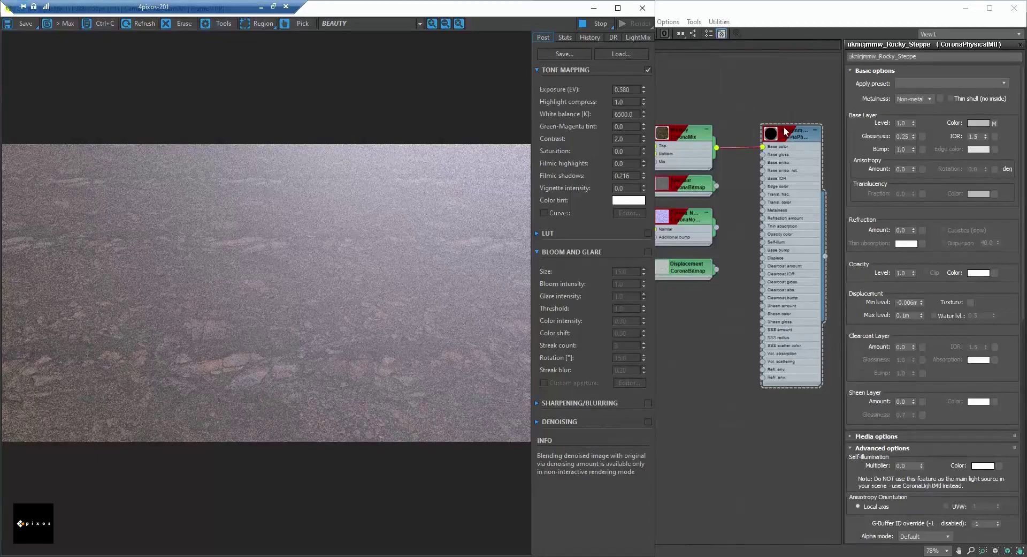
Step: Set the Rocky_Steppe base layer IOR to 1.0
double_click(974, 136)
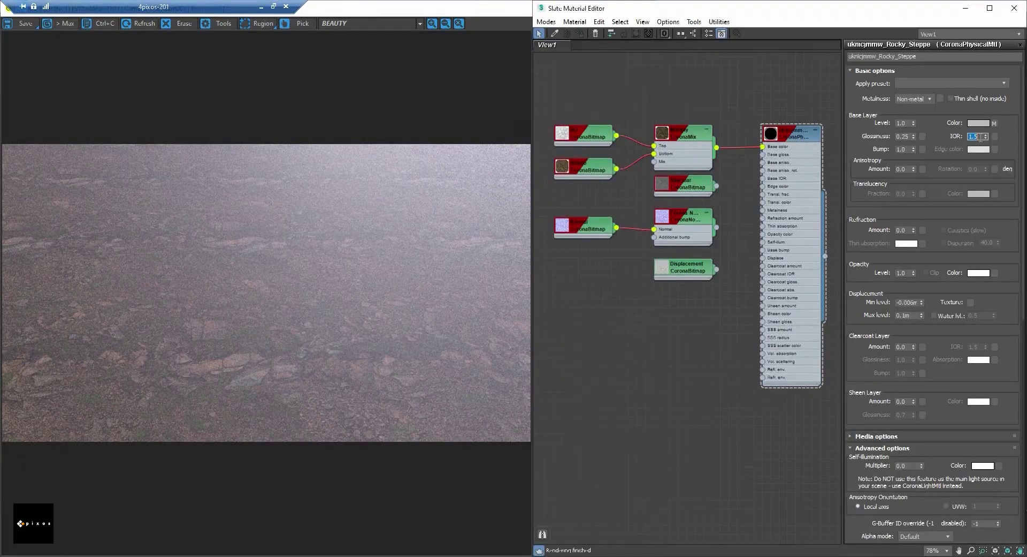
type("1")
key("Return")
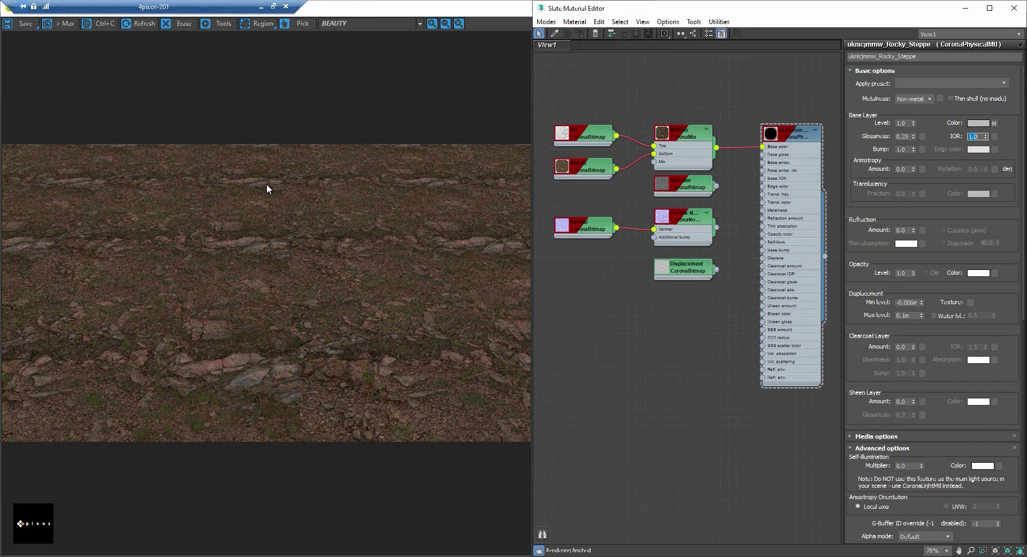
Step: Add a CoronaUvwRandomizer node and wire CoronaMix through it into the Base color input
right_click(654, 85)
mouse_move(692, 109)
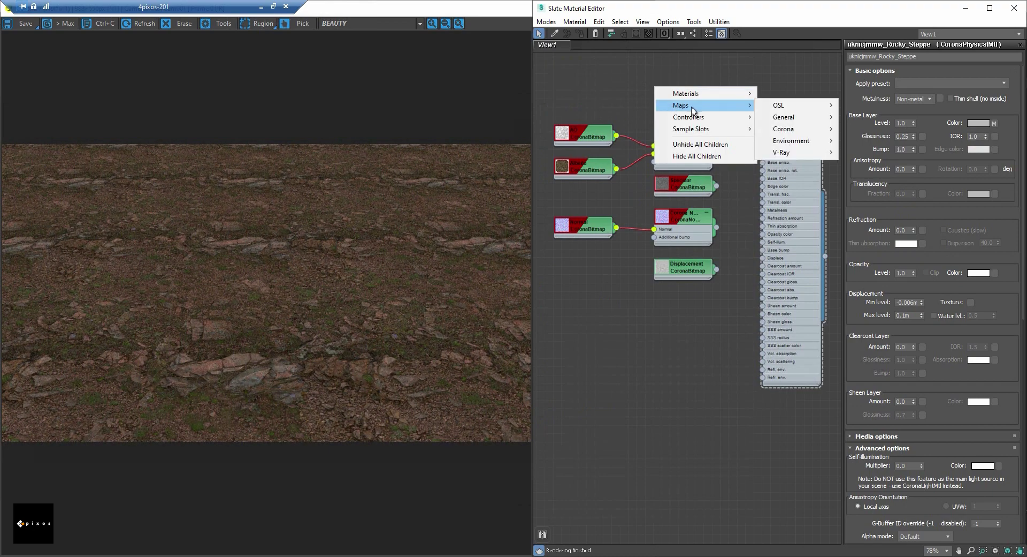
mouse_move(784, 129)
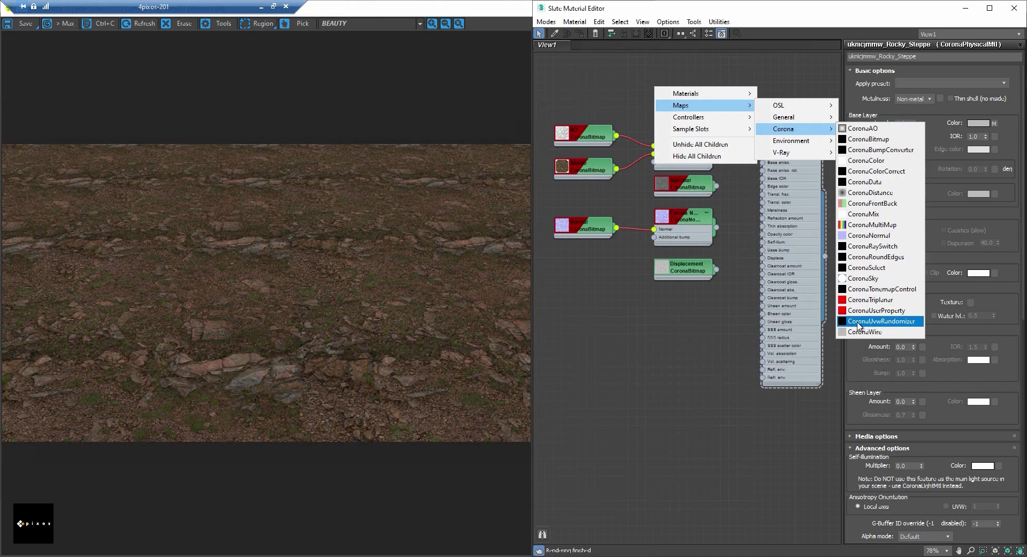
left_click(857, 321)
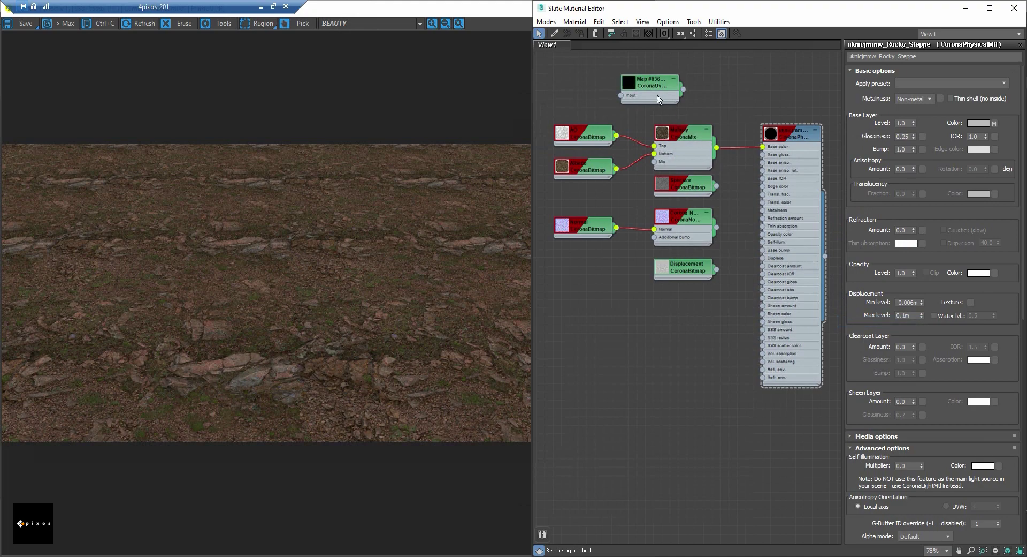
left_click_drag(652, 88, 681, 91)
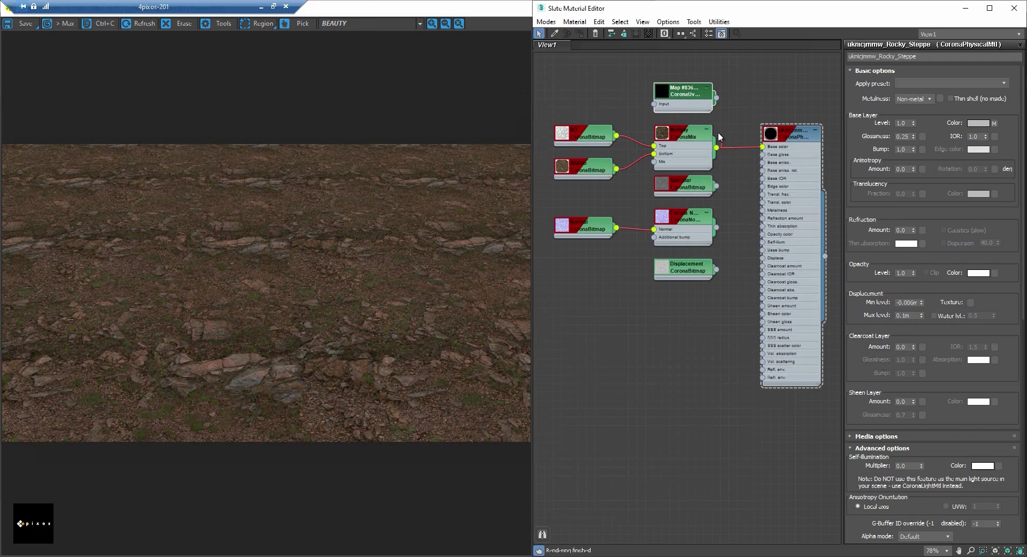
left_click_drag(716, 147, 654, 104)
left_click_drag(760, 141, 763, 146)
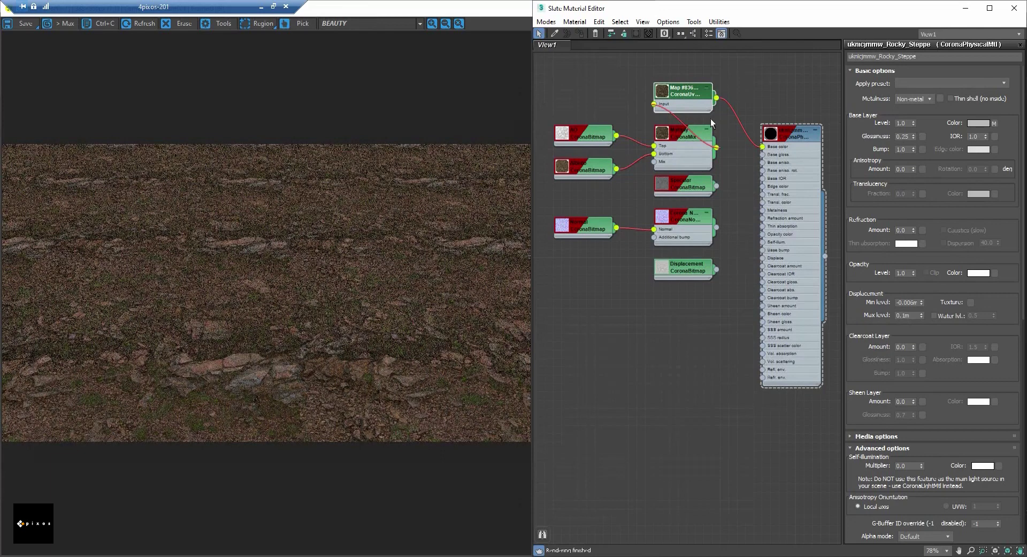
Step: Set the randomizer's W rotation maximum to 359 and enable Randomize each tile
double_click(680, 96)
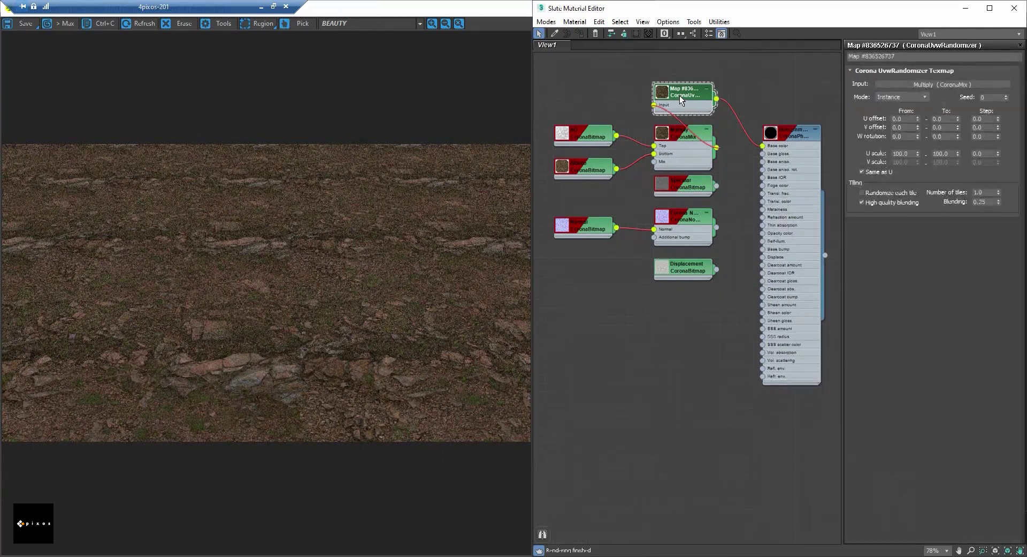
left_click(941, 137)
type("359")
key("Return")
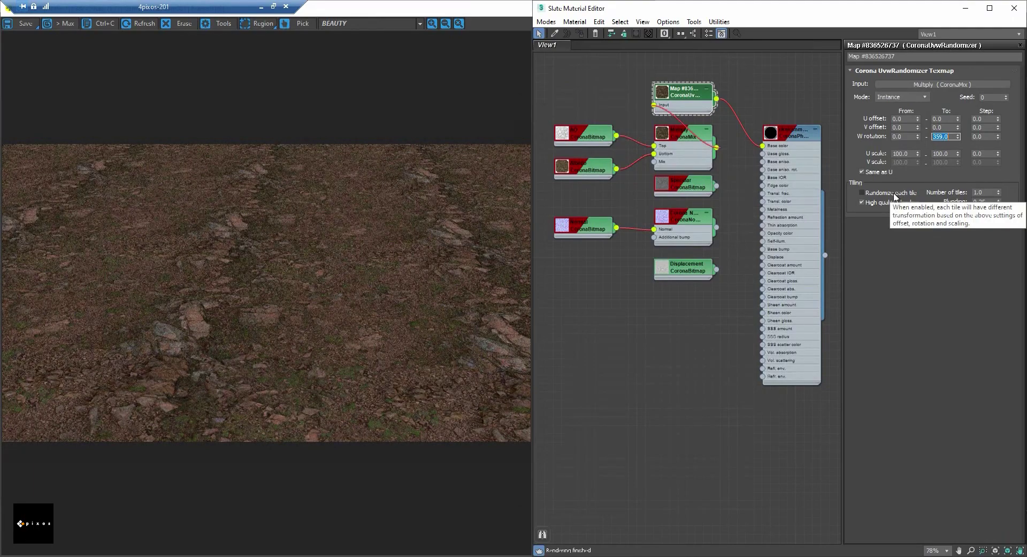
left_click(876, 194)
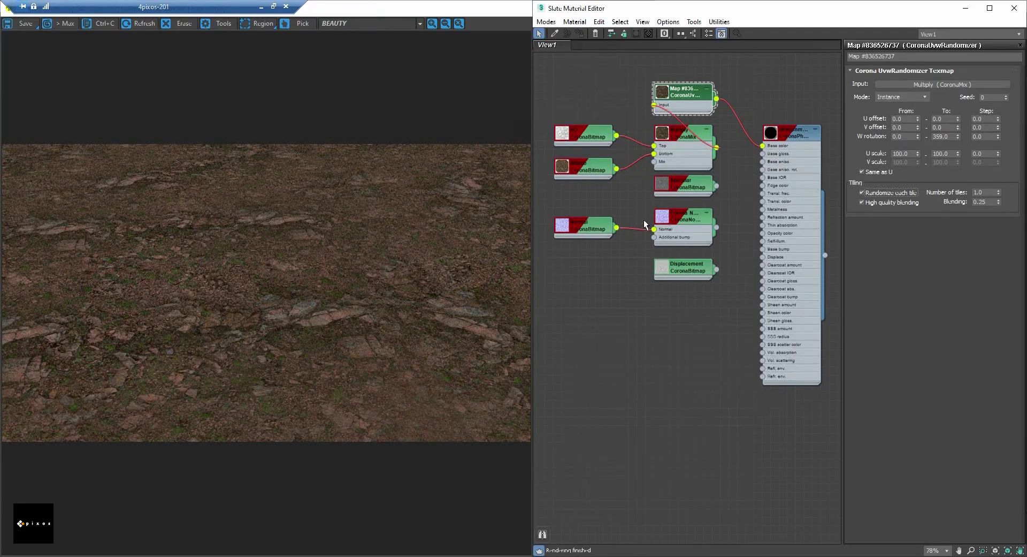
Step: Set the randomizer's U scale range from 80 to 120
double_click(912, 153)
type("80")
double_click(955, 152)
type("1")
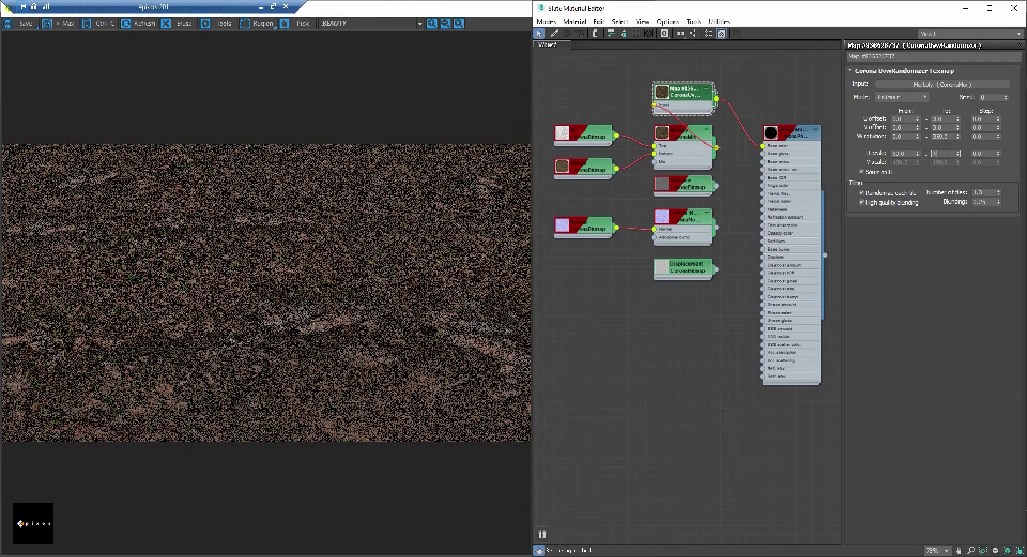
type("20")
key("Return")
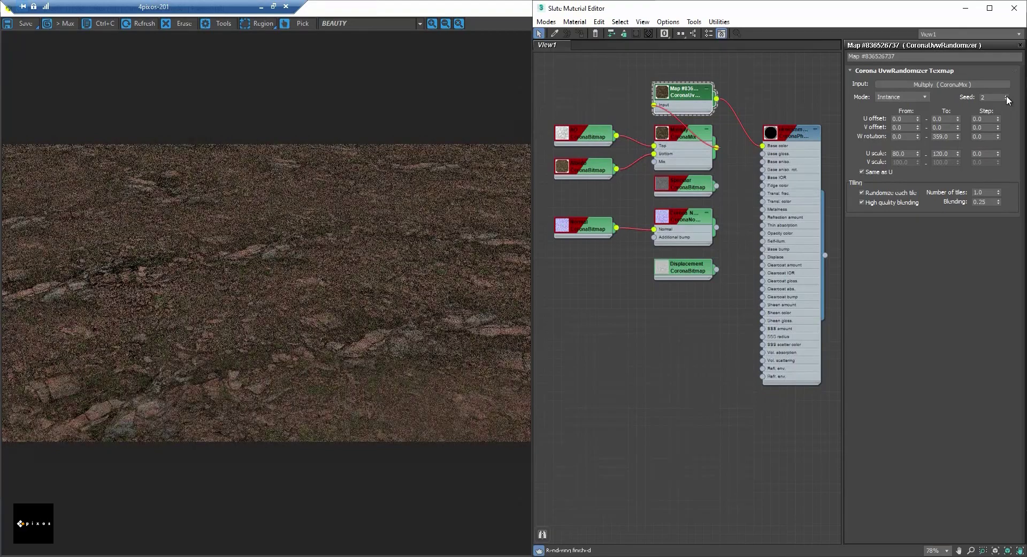
Step: Raise the randomizer seed to 4 and set the U and V offset maximums to 10
left_click(1007, 95)
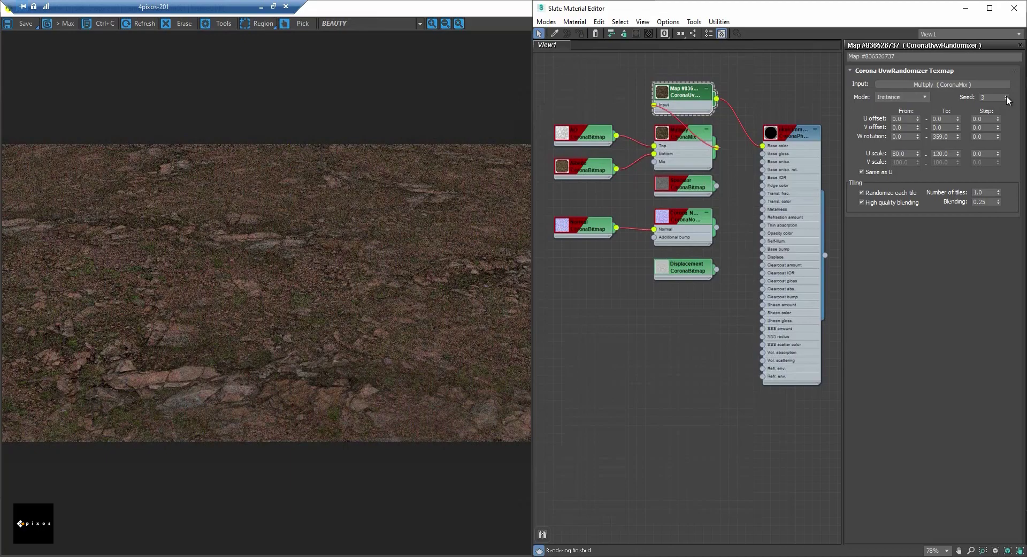
left_click(1006, 95)
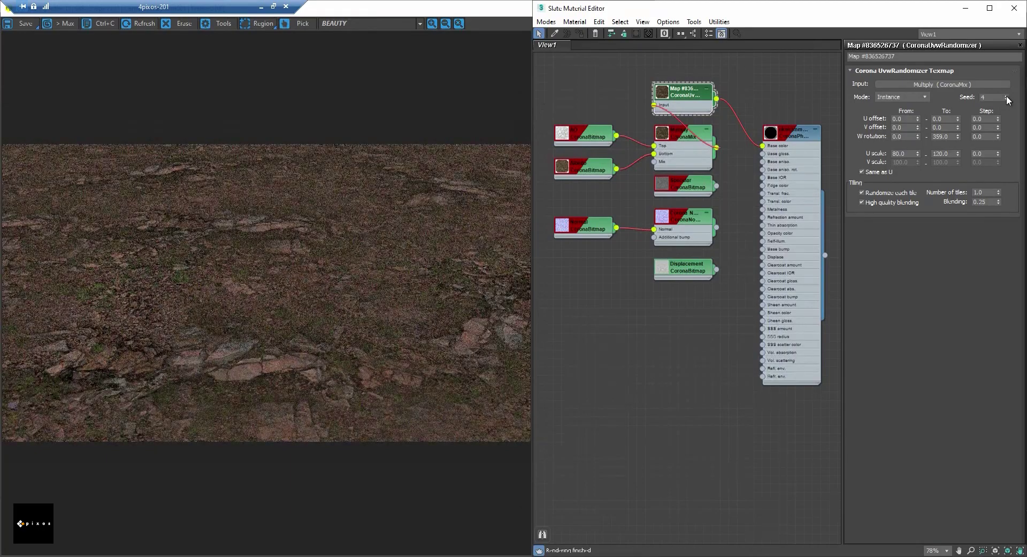
double_click(942, 119)
type("10")
key("Tab")
type("10")
key("Return")
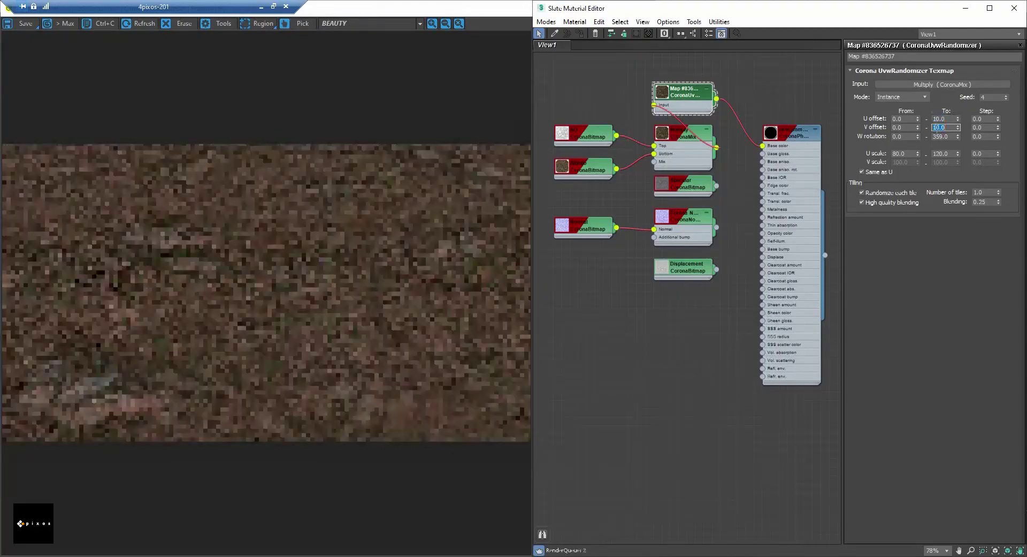
Step: After trying 0, 45 and 90, set the rotation upper limit to 359
key("Tab")
type("0")
key("Return")
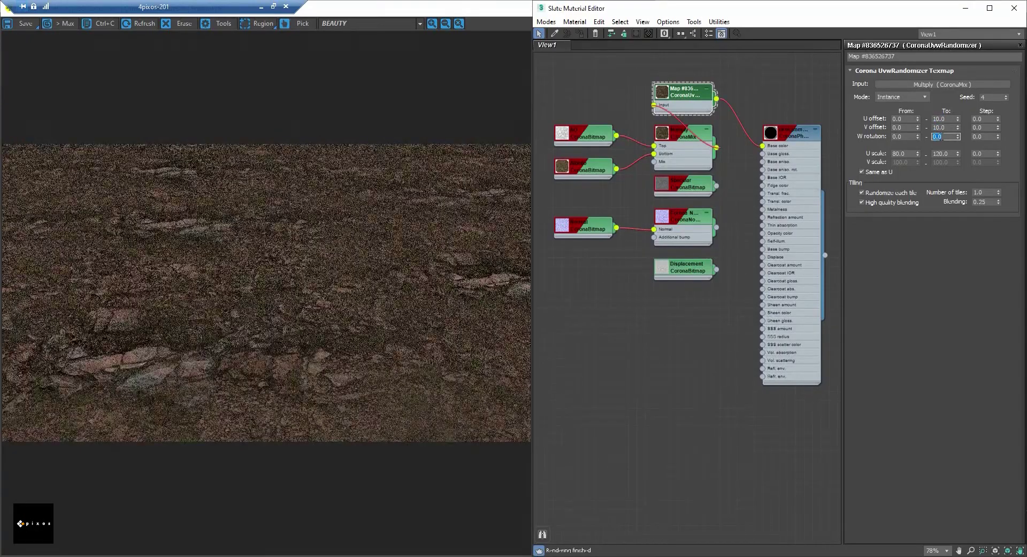
type("45")
key("Return")
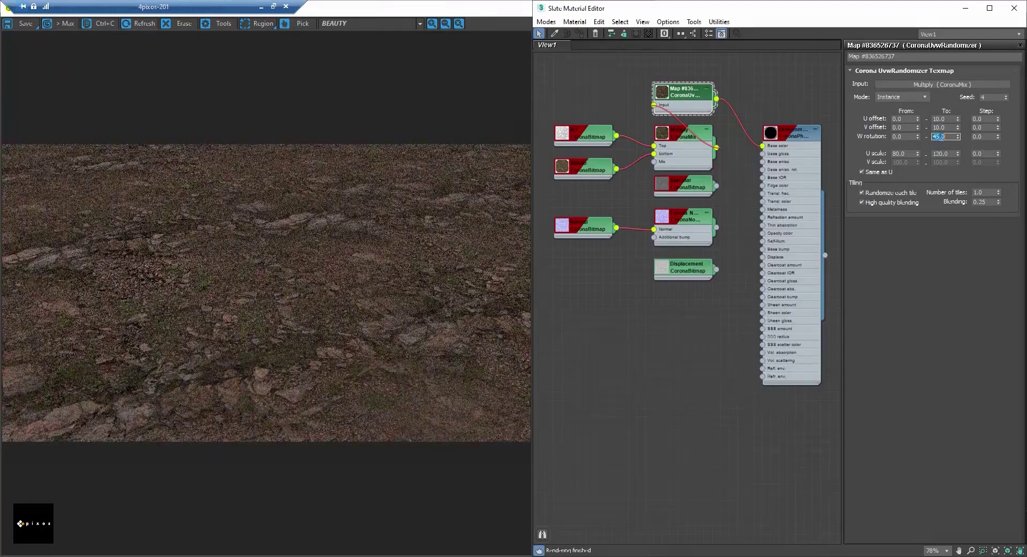
type("90")
key("Return")
type("0")
key("Return")
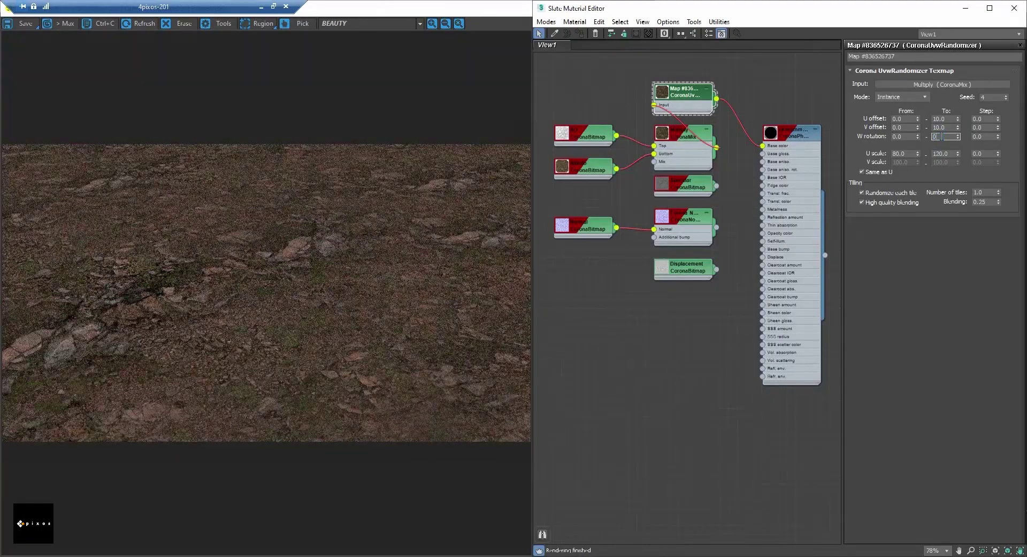
type("359")
key("Return")
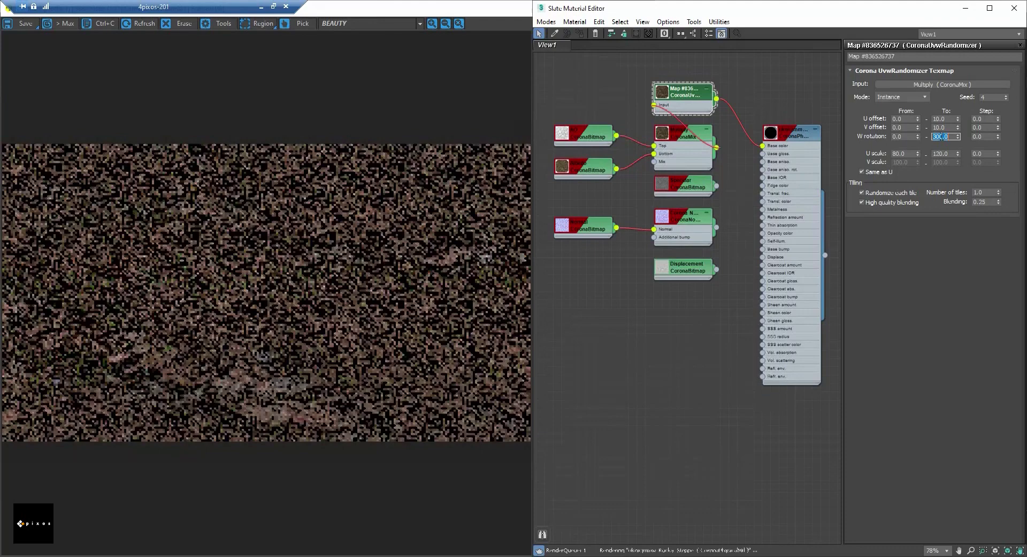
Step: Rearrange the AO, Albedo, Multiply, Specular, Normal and Displacement nodes into a left column
left_click_drag(538, 127, 674, 176)
left_click_drag(671, 140, 568, 139)
left_click_drag(690, 89, 693, 132)
double_click(694, 185)
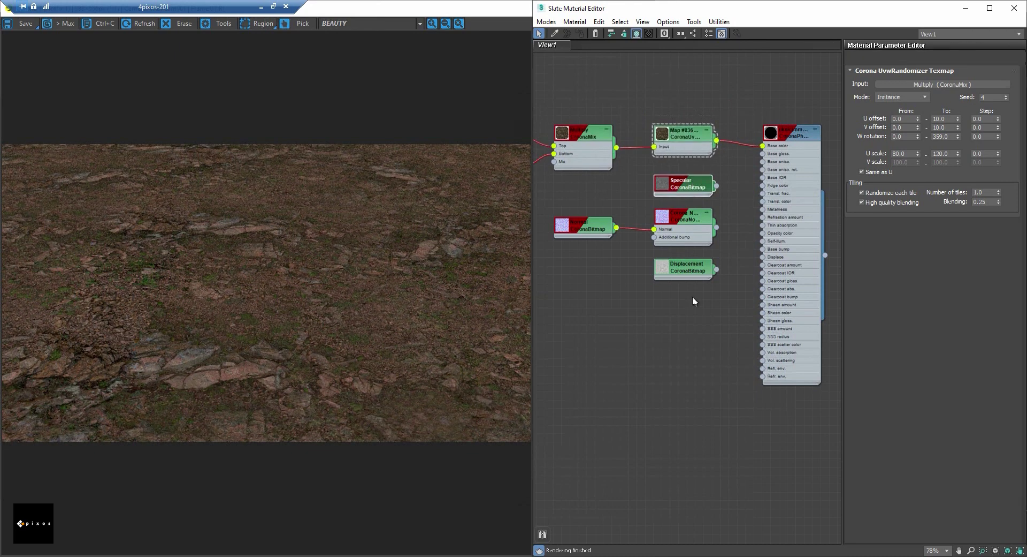
left_click_drag(692, 296, 601, 187)
left_click_drag(680, 191, 577, 198)
Step: Duplicate the UVW randomizer and feed the Specular and Displacement maps into the copies
left_click_drag(685, 139, 691, 192, "shift")
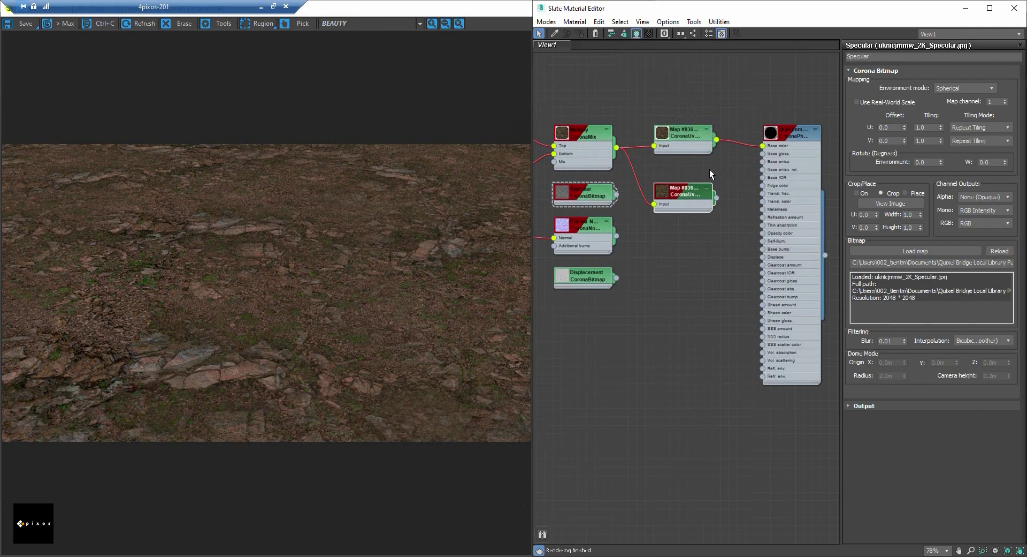
double_click(695, 191)
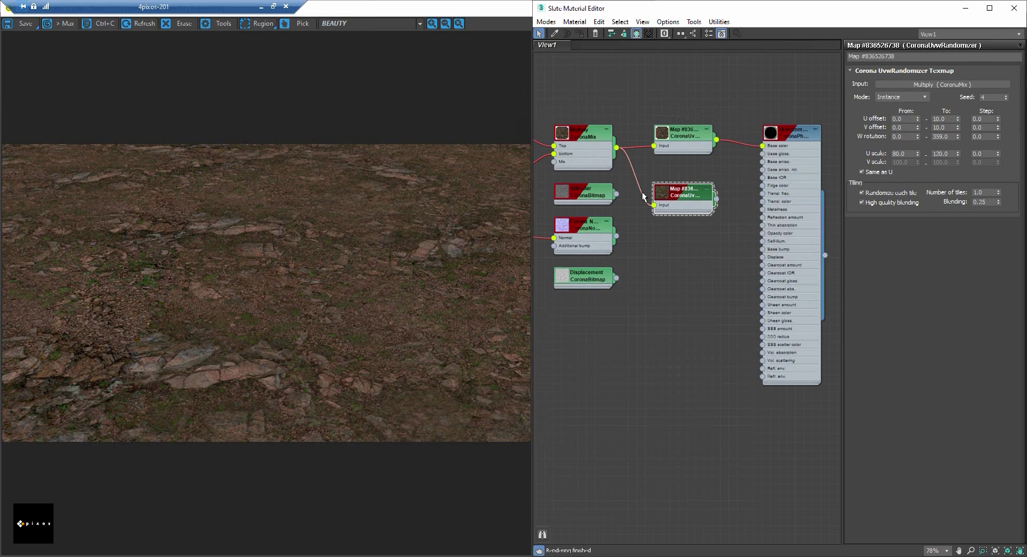
left_click_drag(616, 194, 685, 273)
left_click_drag(616, 278, 654, 287)
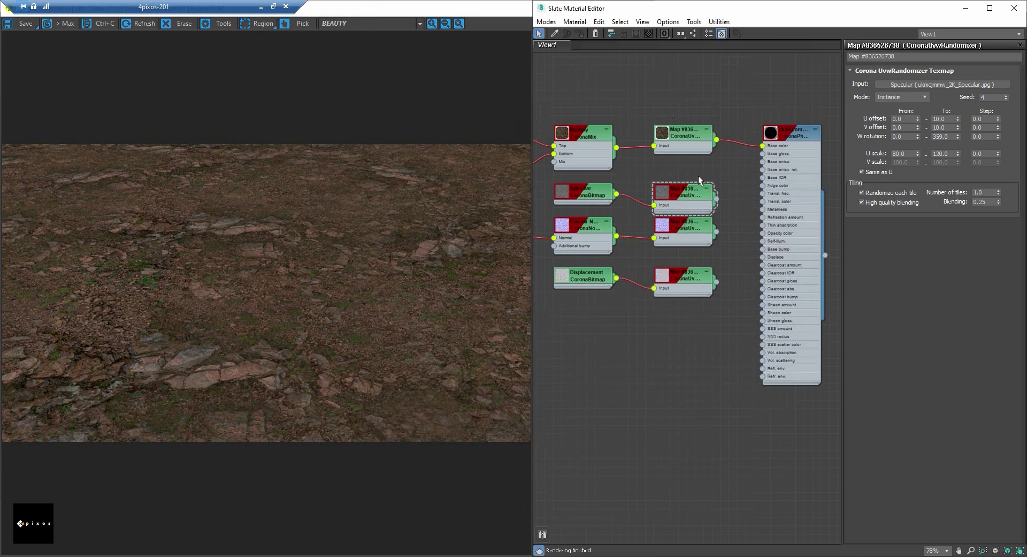
Step: Connect a randomized map to Rocky_Steppe, set base IOR to 1.5, and drive base gloss with randomized specular
left_click_drag(759, 144, 763, 145)
left_click(787, 137)
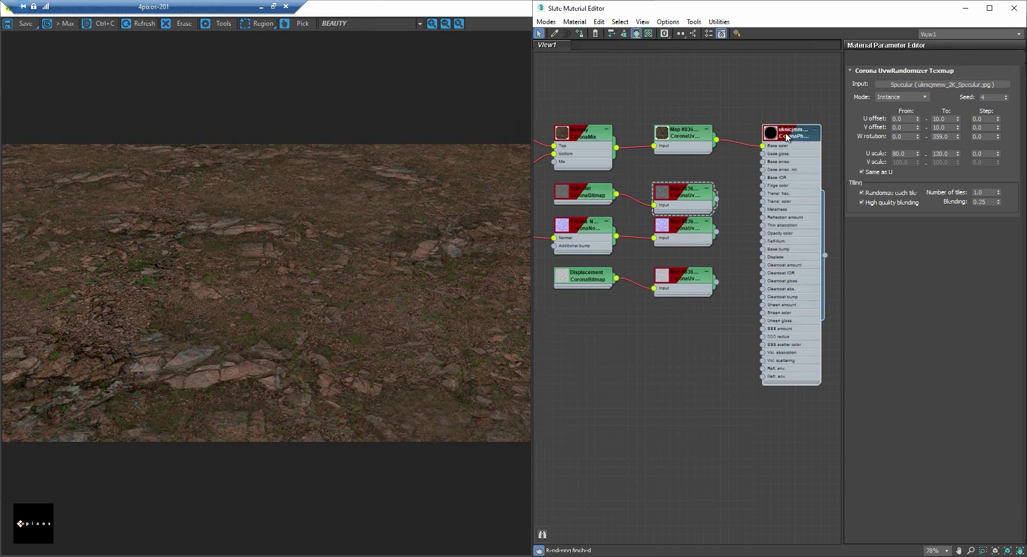
left_click(787, 137)
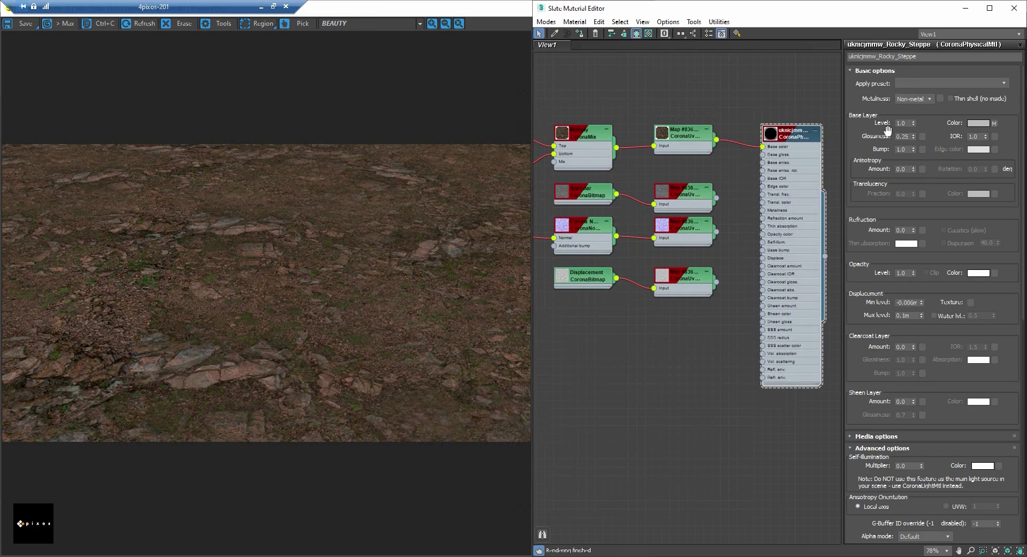
double_click(973, 136)
type("1.5")
key("Return")
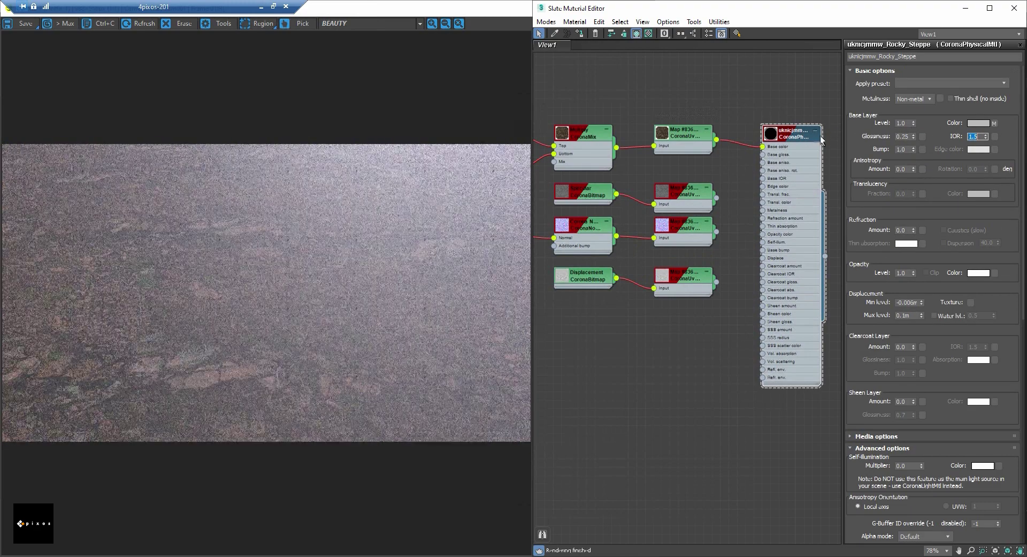
left_click(809, 139)
left_click_drag(743, 185, 763, 154)
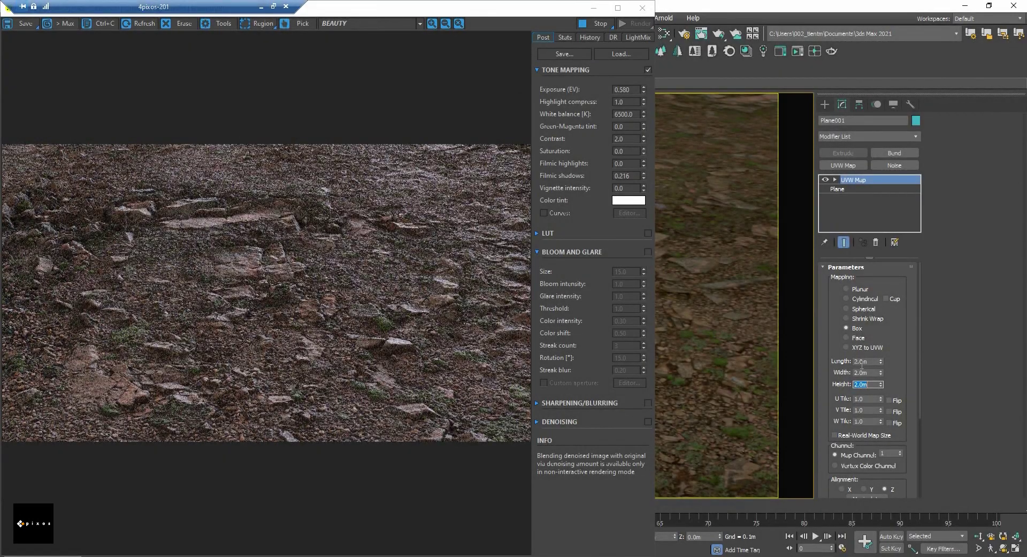
Step: Set the UVW Map length and width to 1.5m and raise the Corona exposure to 1.0
double_click(862, 362)
type("1.5")
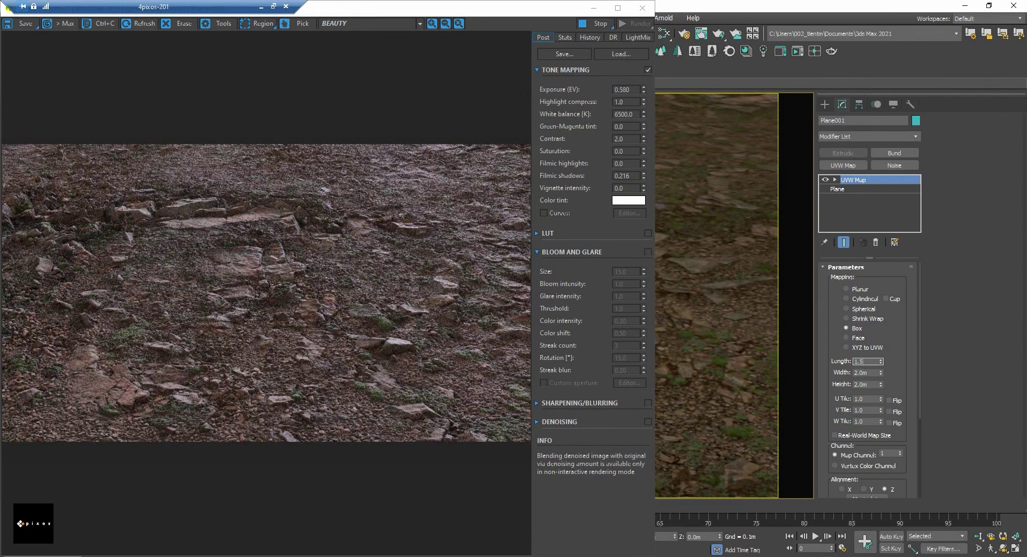
key("Tab")
type("1.5")
key("Return")
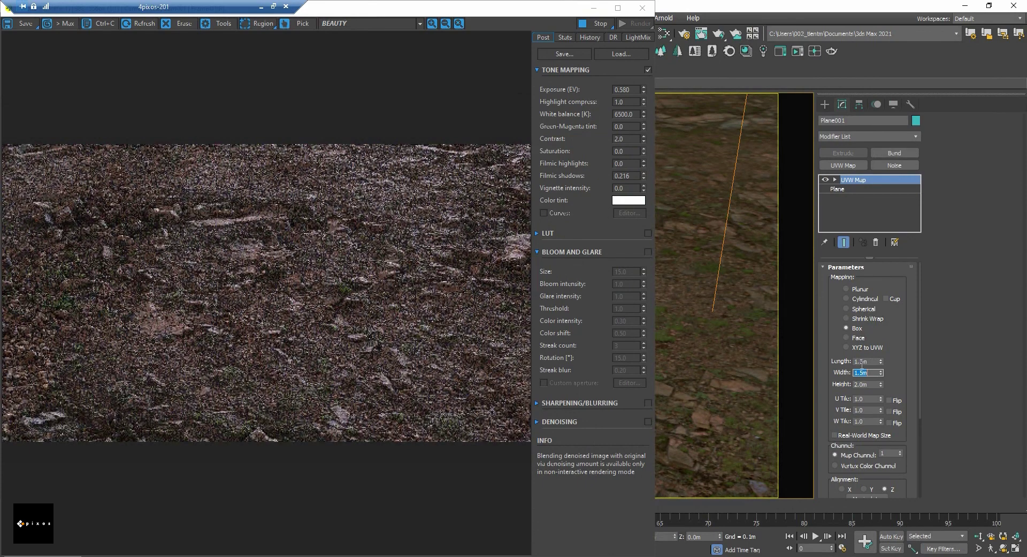
left_click(862, 362)
key("Tab")
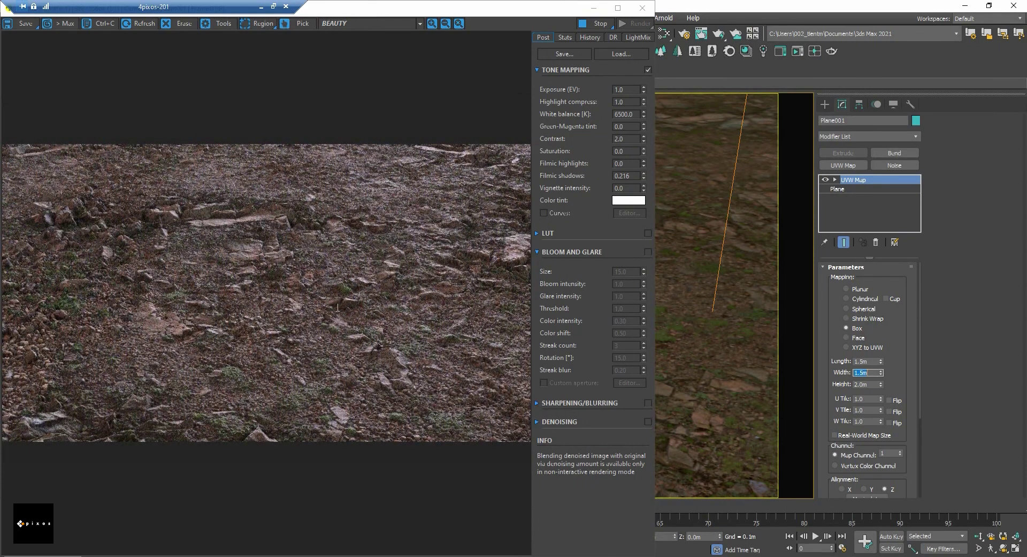